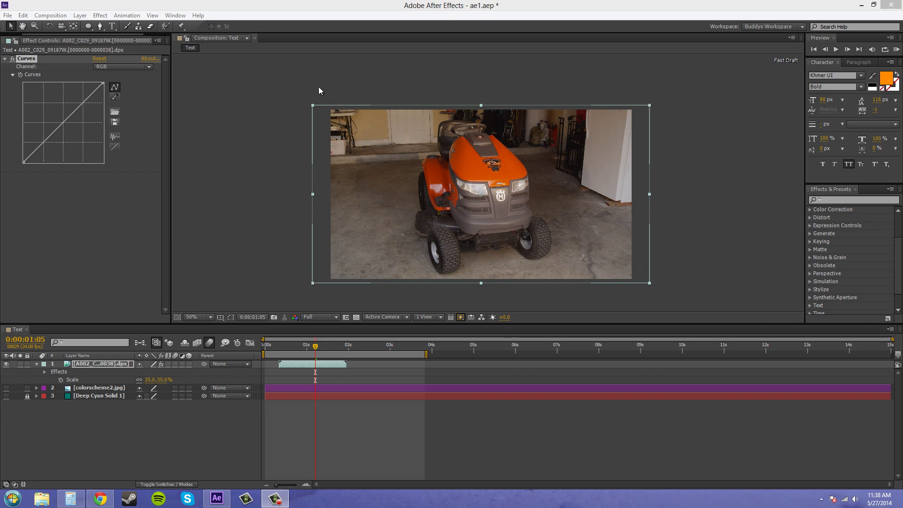
Step: Move the current time to 0:00:01:00 to show the mower footage at that frame
{"action": "left_click", "coordinate": [315, 351]}
{"action": "left_click_drag", "start_coordinate": [315, 350], "coordinate": [312, 351]}
{"action": "key", "text": "Page_Down"}
{"action": "key", "text": "Page_Down"}
{"action": "key", "text": "Page_Down"}
{"action": "key", "text": "Page_Down"}
{"action": "key", "text": "Page_Down"}
{"action": "key", "text": "Page_Down"}
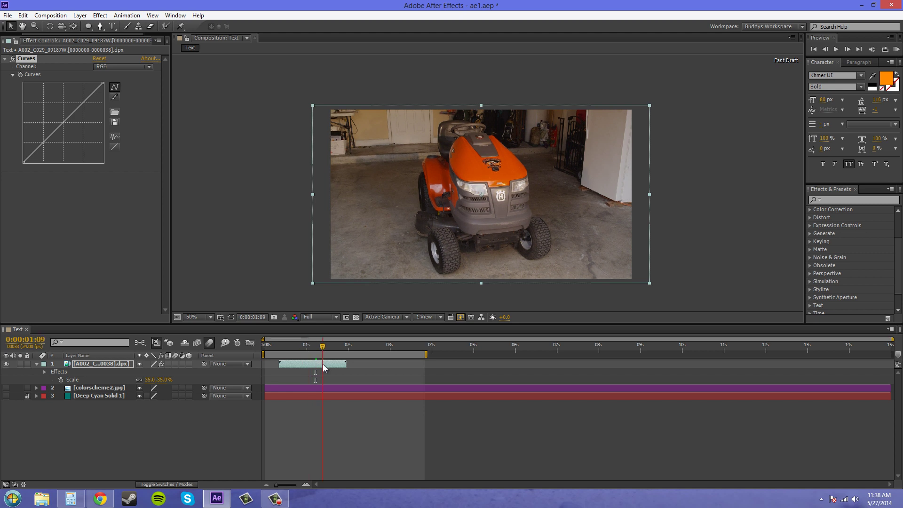
{"action": "left_click_drag", "start_coordinate": [323, 368], "coordinate": [305, 368]}
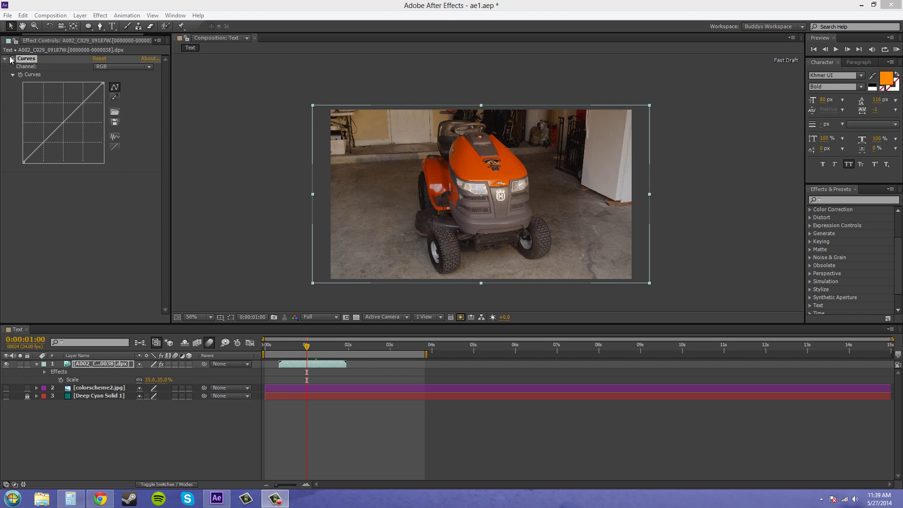
Step: Delete the existing Curves effect from the DPX footage layer and collapse the layer's properties
{"action": "left_click", "coordinate": [27, 59]}
{"action": "key", "text": "Delete"}
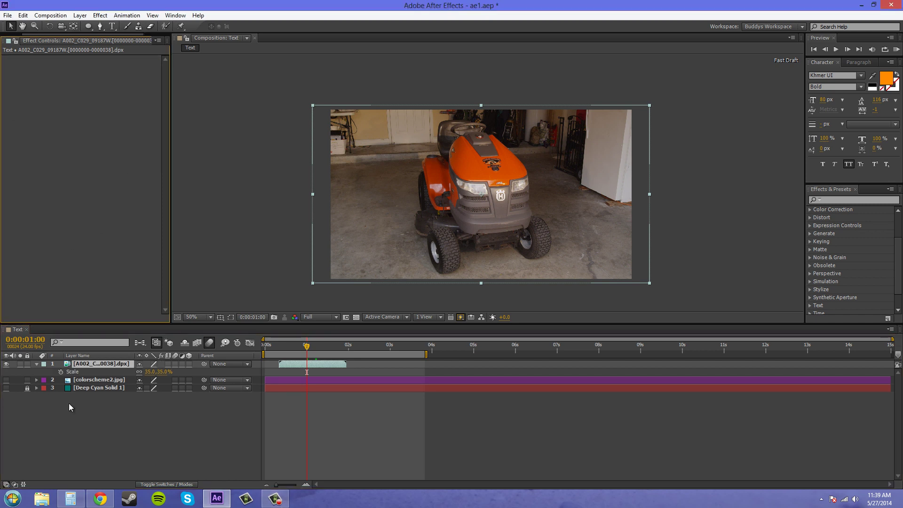
{"action": "left_click", "coordinate": [36, 364]}
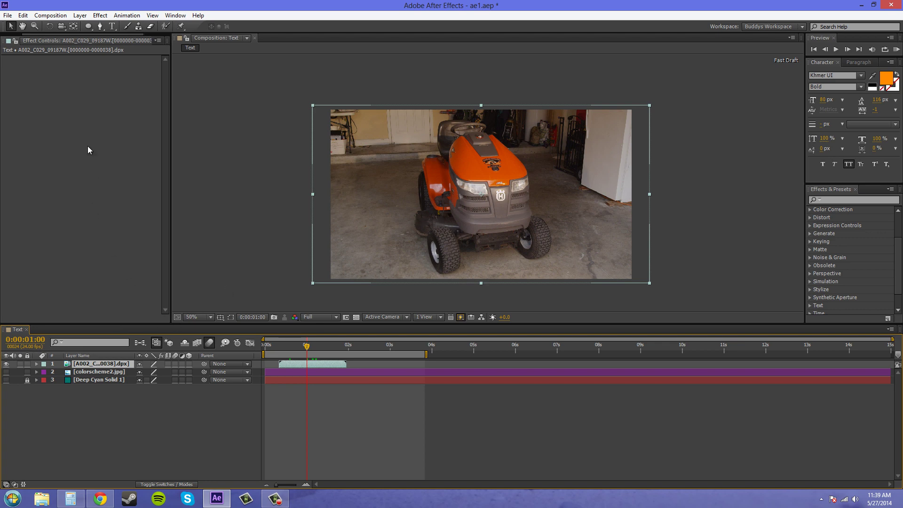
Step: Apply the Curves color correction effect to the DPX footage layer
{"action": "left_click", "coordinate": [80, 16]}
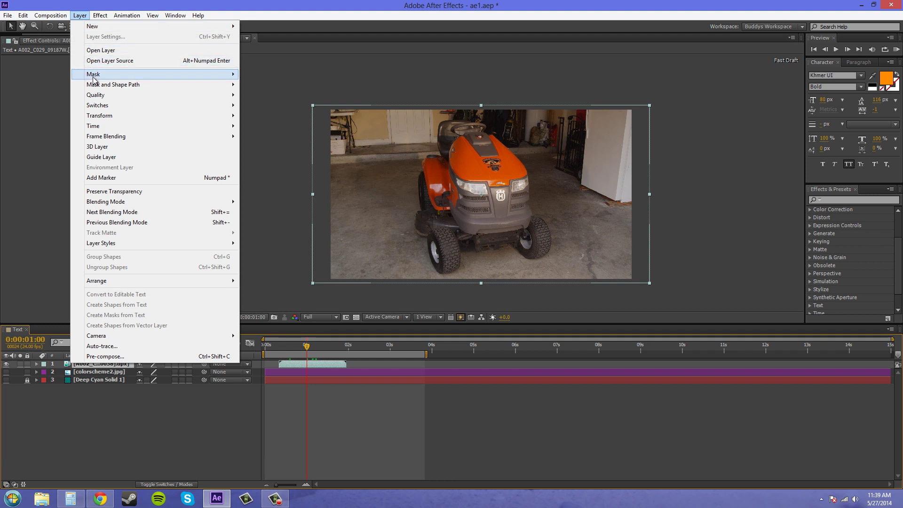
{"action": "mouse_move", "coordinate": [104, 15]}
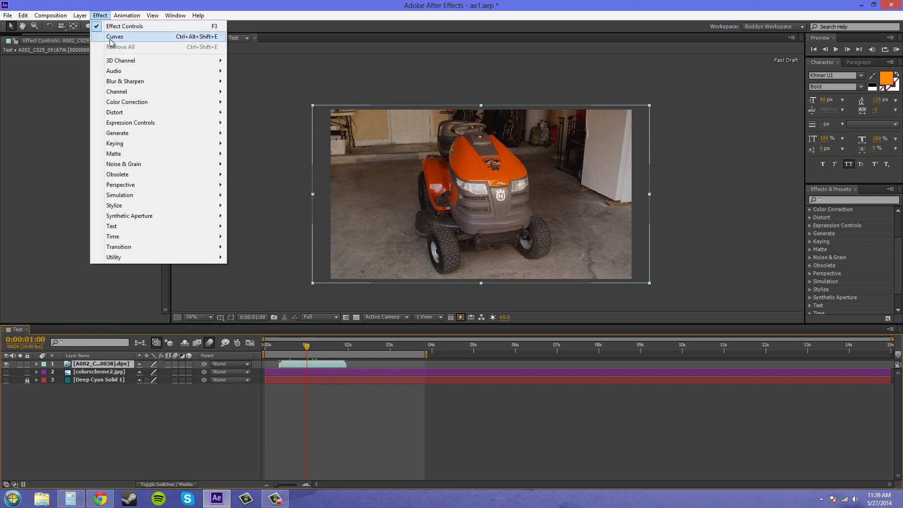
{"action": "mouse_move", "coordinate": [124, 102]}
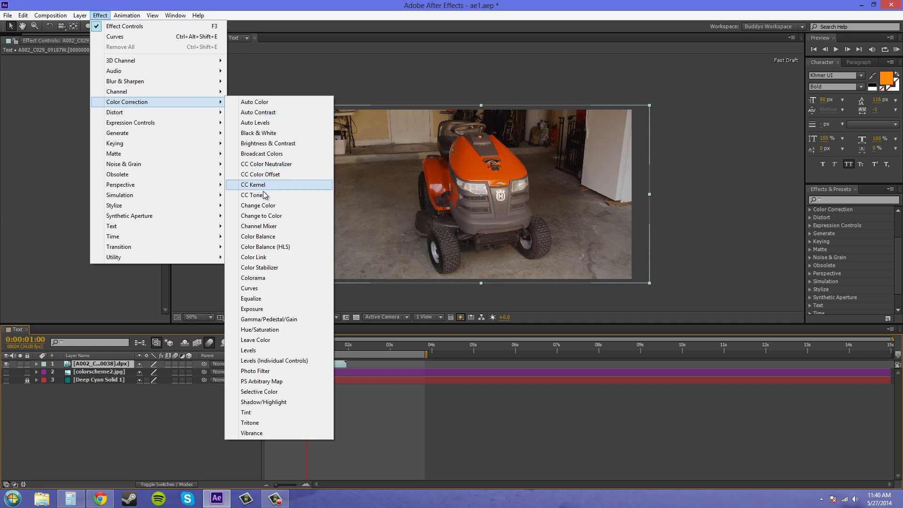
{"action": "left_click", "coordinate": [249, 288]}
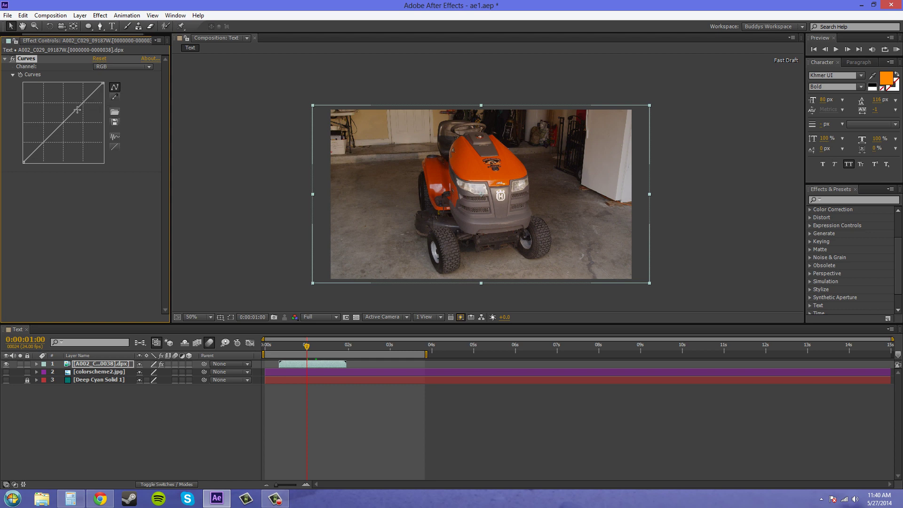
Step: Try raising the upper midtones of the RGB curve slightly, and undo the change
{"action": "mouse_move", "coordinate": [78, 113]}
{"action": "left_mouse_down"}
{"action": "mouse_move", "coordinate": [71, 100]}
{"action": "mouse_move", "coordinate": [74, 127]}
{"action": "mouse_move", "coordinate": [71, 109]}
{"action": "left_mouse_up"}
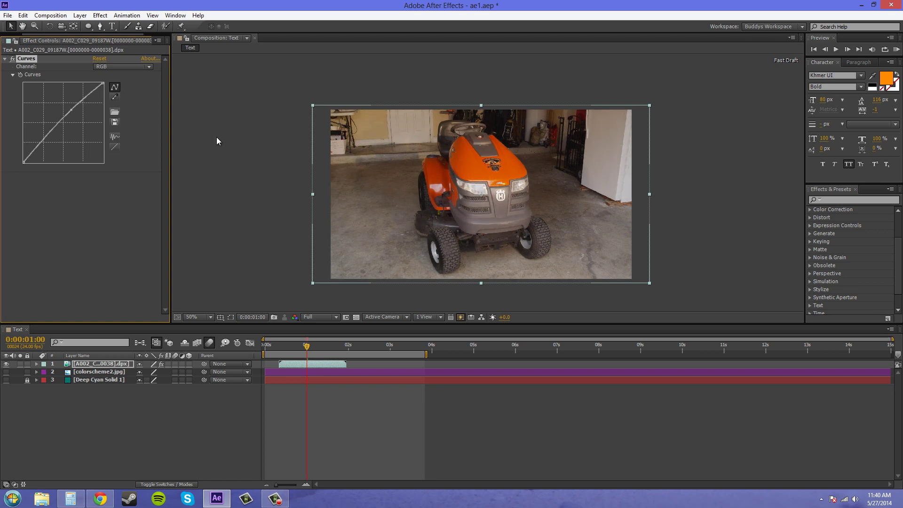
{"action": "key", "text": "ctrl+z"}
Step: Set the composition view's magnification to Fit up to 100%
{"action": "key", "text": "slash"}
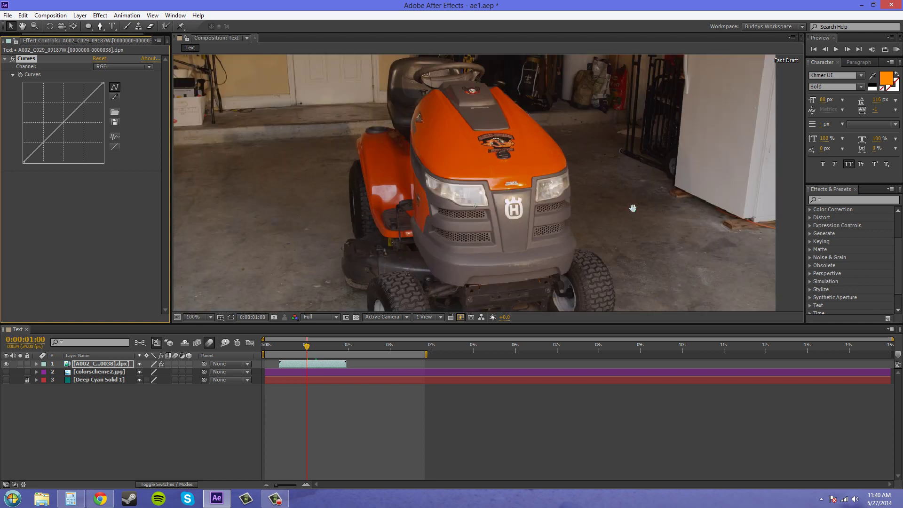
{"action": "left_click_drag", "start_coordinate": [632, 208], "coordinate": [641, 190]}
{"action": "left_click", "coordinate": [210, 316]}
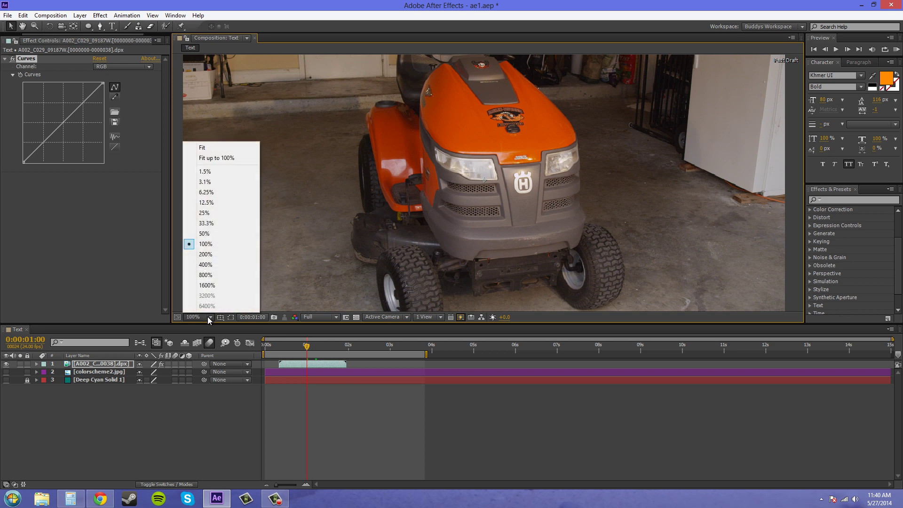
{"action": "left_click", "coordinate": [214, 162]}
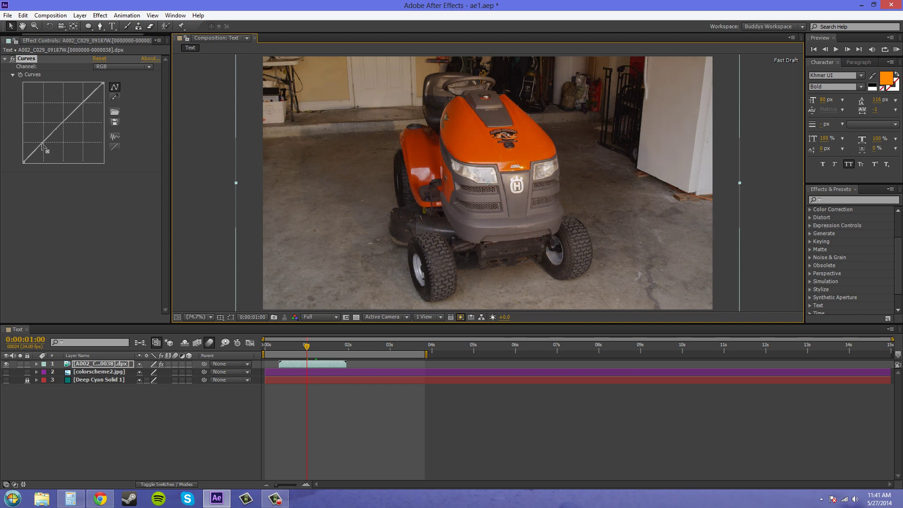
Step: Try pulling the shadow and highlight areas of the RGB curve down, and return the curve to a straight diagonal
{"action": "left_click_drag", "start_coordinate": [43, 147], "coordinate": [45, 151]}
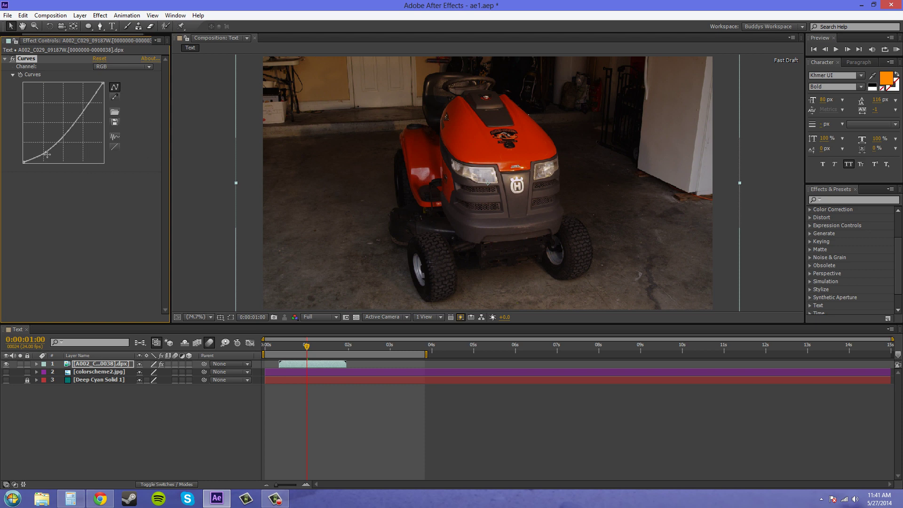
{"action": "left_click_drag", "start_coordinate": [47, 153], "coordinate": [44, 151]}
{"action": "left_click_drag", "start_coordinate": [44, 152], "coordinate": [39, 146]}
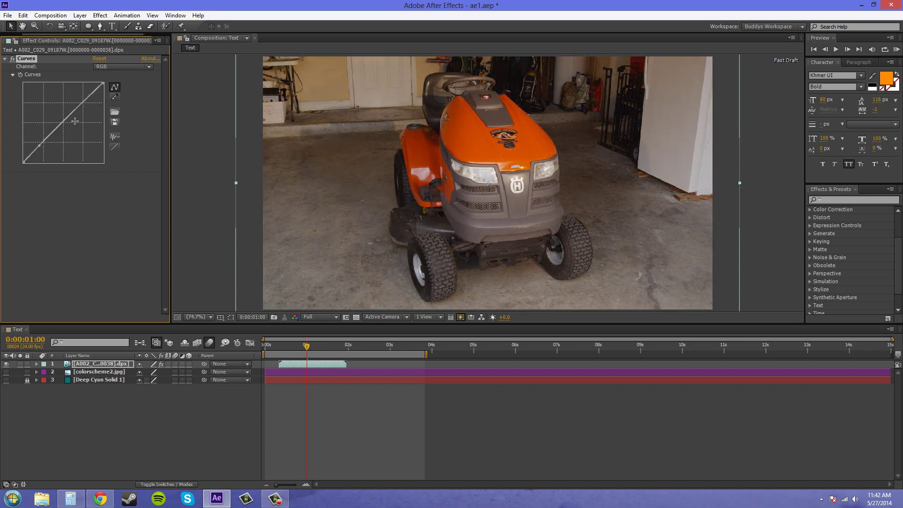
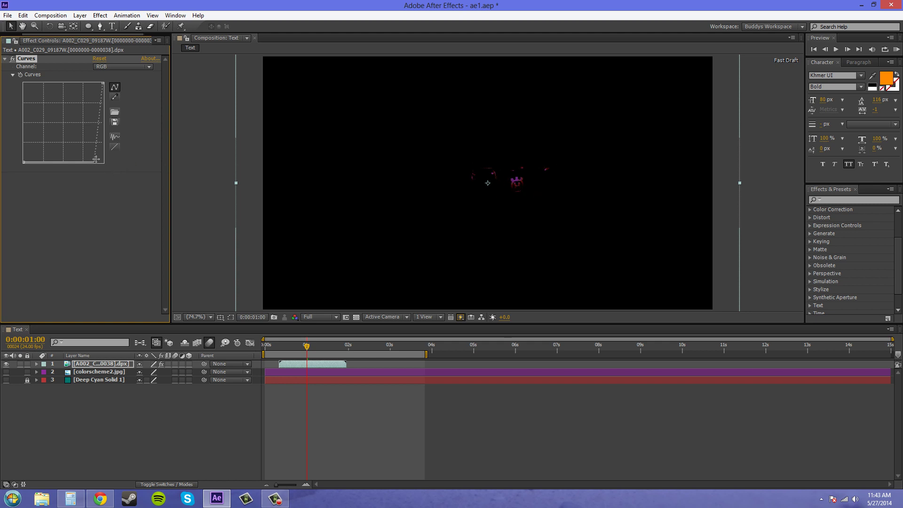
{"action": "left_click_drag", "start_coordinate": [96, 160], "coordinate": [82, 122]}
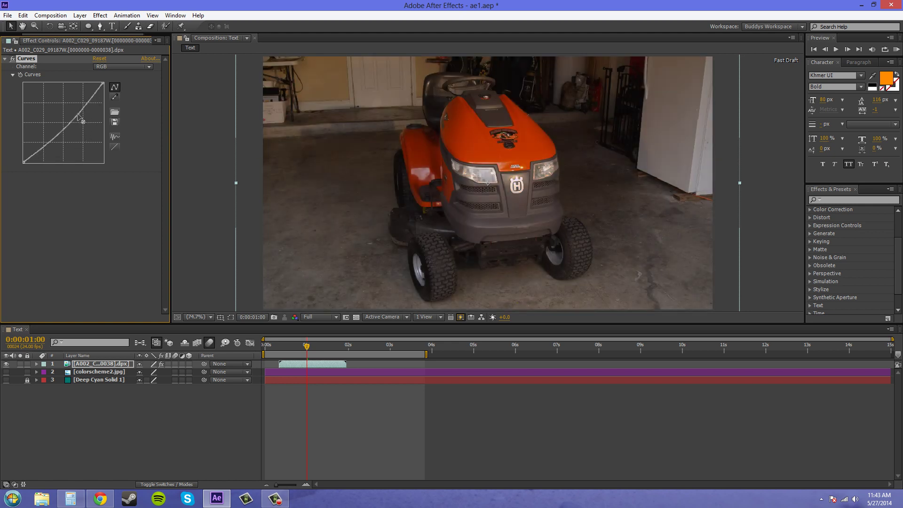
{"action": "left_click", "coordinate": [114, 146]}
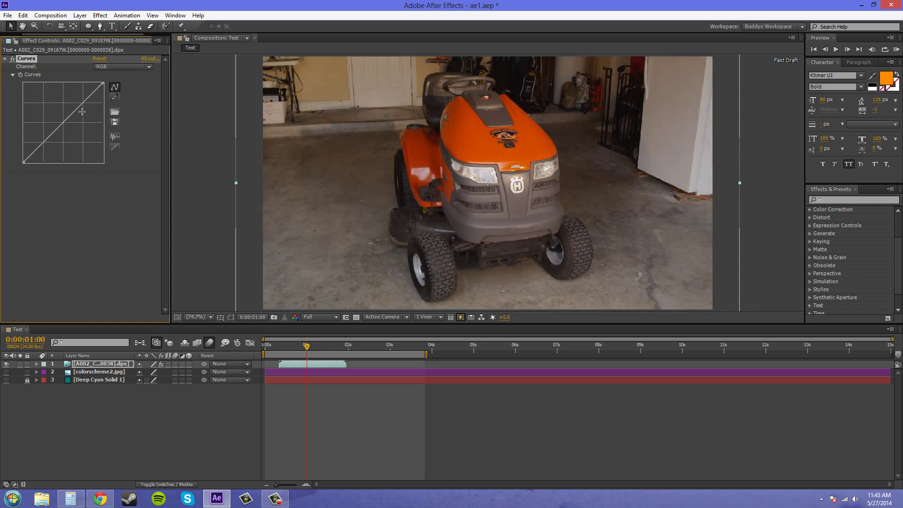
Step: Try lowering the white endpoint of the RGB curve, and restore it to the full diagonal
{"action": "left_click_drag", "start_coordinate": [80, 108], "coordinate": [88, 99]}
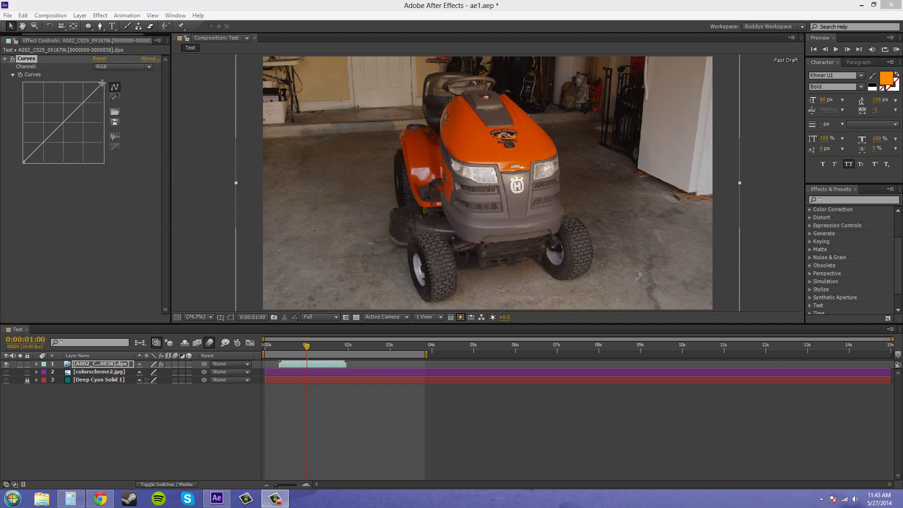
{"action": "left_click_drag", "start_coordinate": [103, 83], "coordinate": [114, 152]}
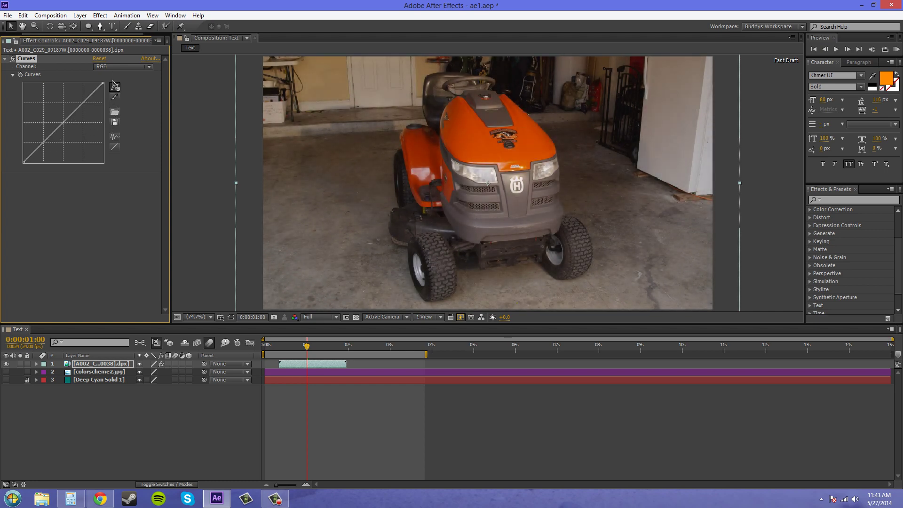
{"action": "key", "text": "ctrl+z"}
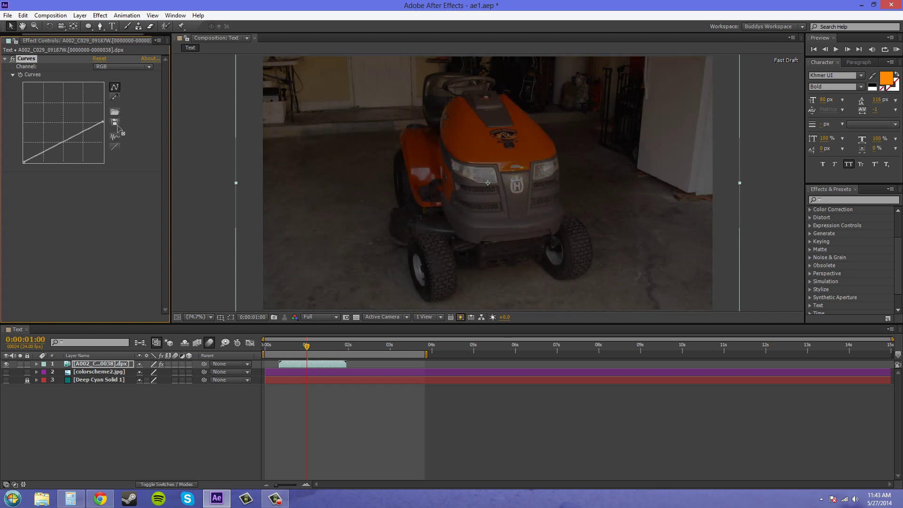
{"action": "left_click_drag", "start_coordinate": [122, 151], "coordinate": [121, 76]}
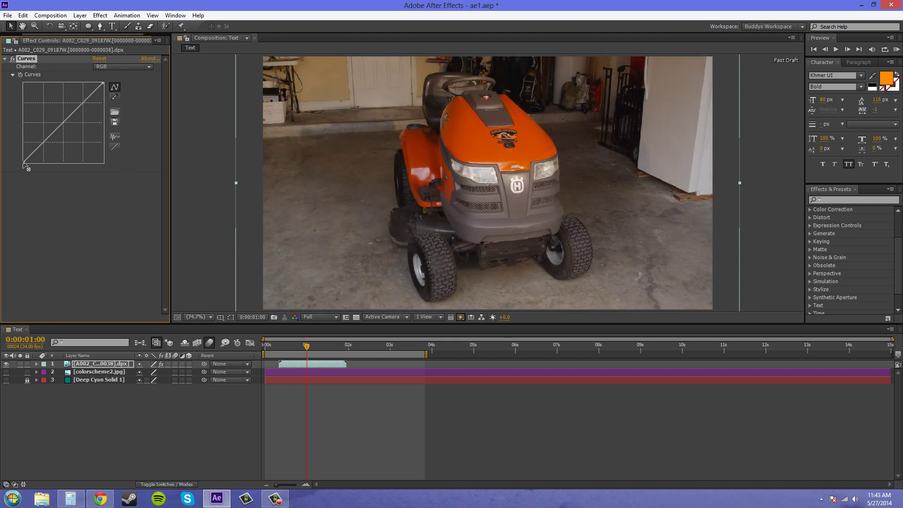
{"action": "mouse_move", "coordinate": [22, 163]}
{"action": "left_mouse_down"}
{"action": "mouse_move", "coordinate": [21, 77]}
{"action": "mouse_move", "coordinate": [23, 163]}
{"action": "left_mouse_up"}
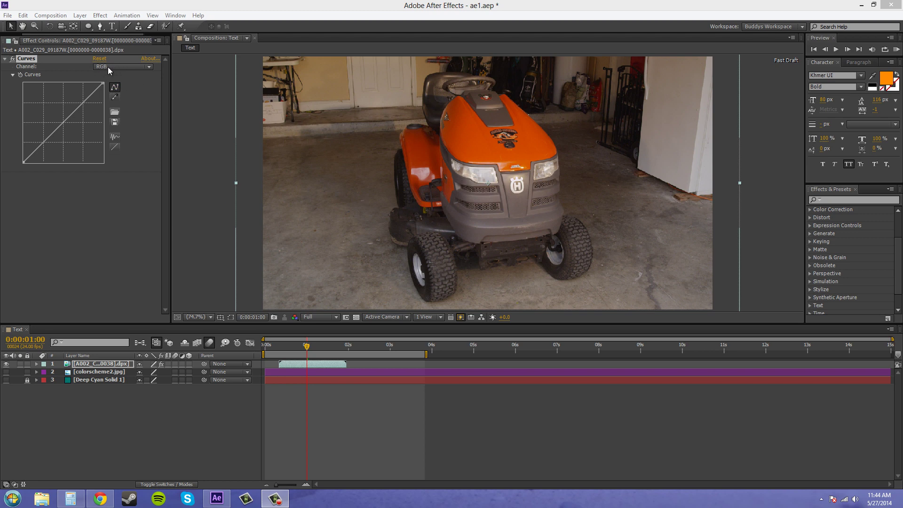
Step: Switch Curves to the Red channel, try lowering its white endpoint to zero, and restore it
{"action": "left_click", "coordinate": [139, 65]}
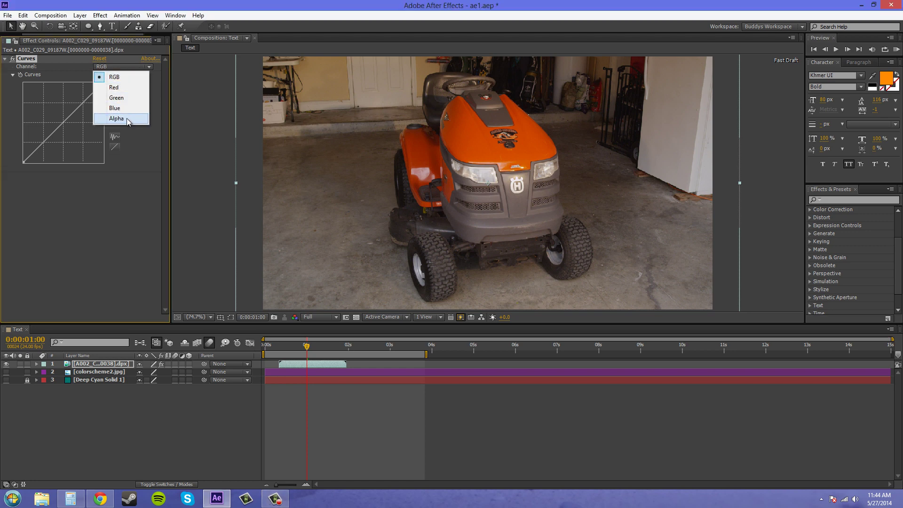
{"action": "left_click", "coordinate": [123, 89]}
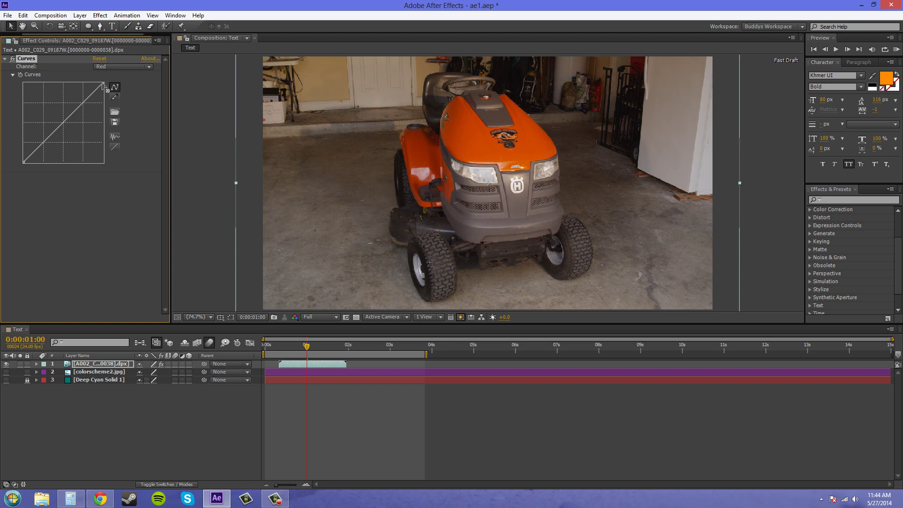
{"action": "left_click_drag", "start_coordinate": [104, 85], "coordinate": [109, 181]}
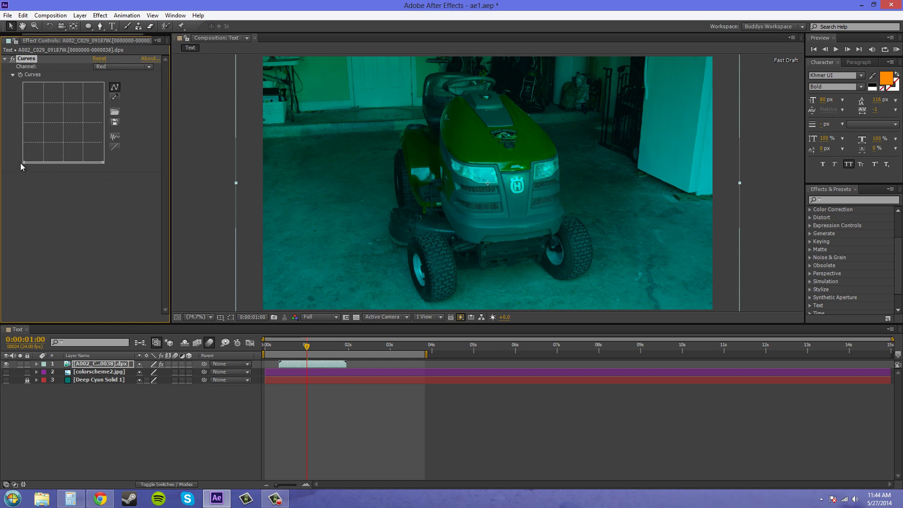
{"action": "left_click_drag", "start_coordinate": [104, 162], "coordinate": [104, 83]}
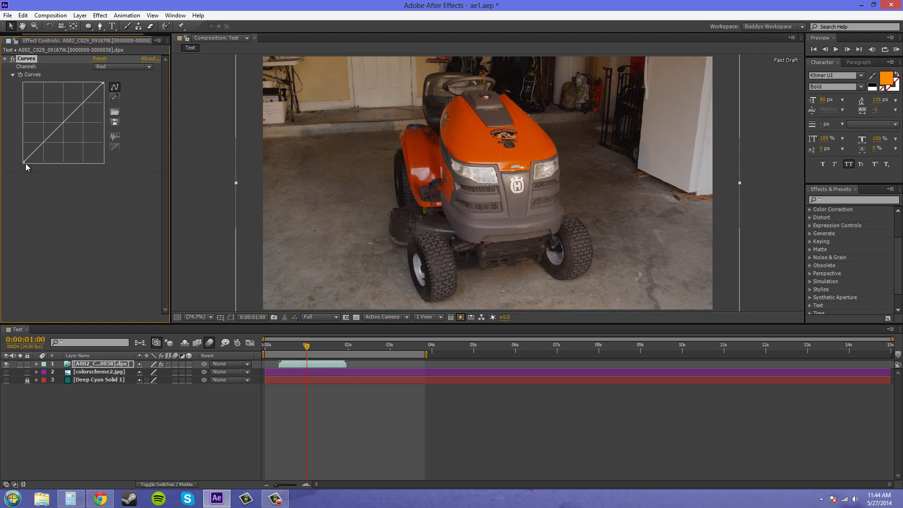
{"action": "mouse_move", "coordinate": [24, 164]}
{"action": "left_mouse_down"}
{"action": "mouse_move", "coordinate": [22, 82]}
{"action": "mouse_move", "coordinate": [23, 176]}
{"action": "left_mouse_up"}
Step: Try bending the Red curve's midtones down, straighten it again, and return the channel to RGB
{"action": "mouse_move", "coordinate": [65, 121]}
{"action": "left_mouse_down"}
{"action": "mouse_move", "coordinate": [75, 139]}
{"action": "mouse_move", "coordinate": [52, 110]}
{"action": "mouse_move", "coordinate": [71, 131]}
{"action": "left_mouse_up"}
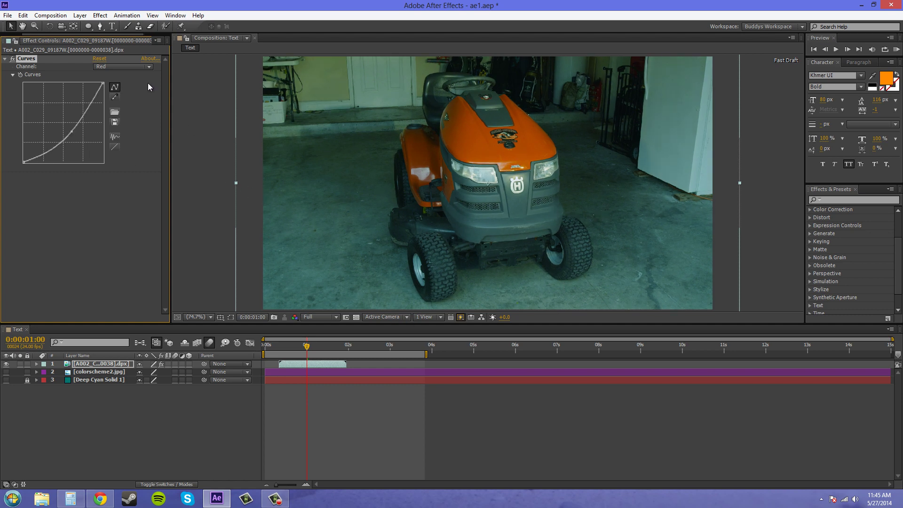
{"action": "left_click", "coordinate": [114, 146]}
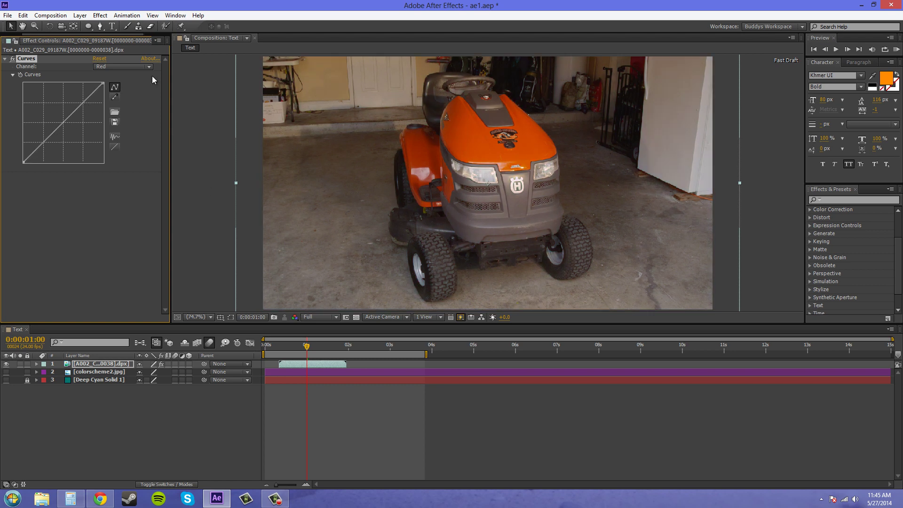
{"action": "left_click", "coordinate": [137, 66]}
{"action": "left_click", "coordinate": [113, 78]}
{"action": "left_click", "coordinate": [75, 213]}
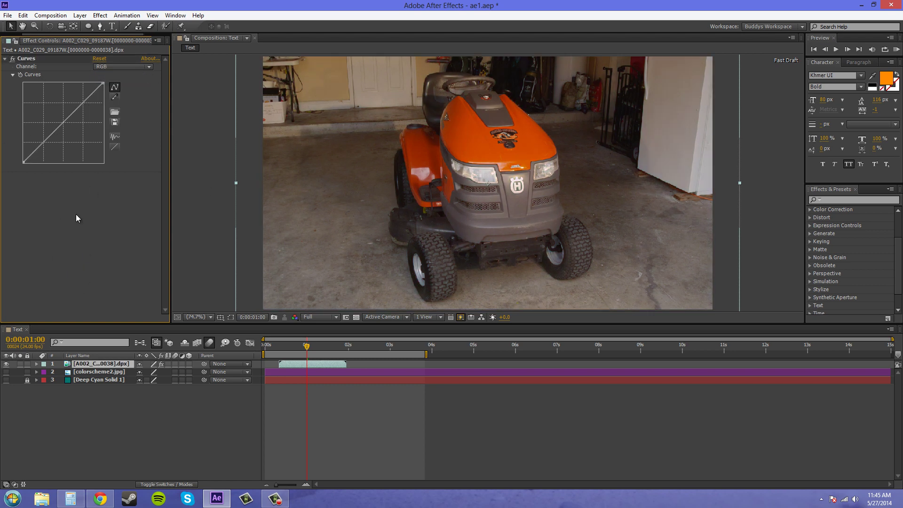
Step: Disable the Curves effect and apply the Tritone color correction effect to the footage layer
{"action": "left_click", "coordinate": [12, 58]}
{"action": "left_click", "coordinate": [104, 17]}
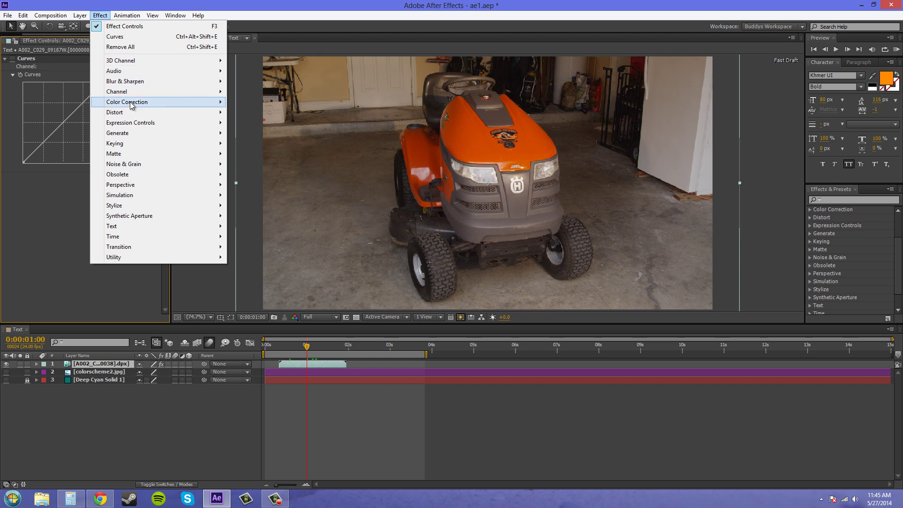
{"action": "mouse_move", "coordinate": [133, 104]}
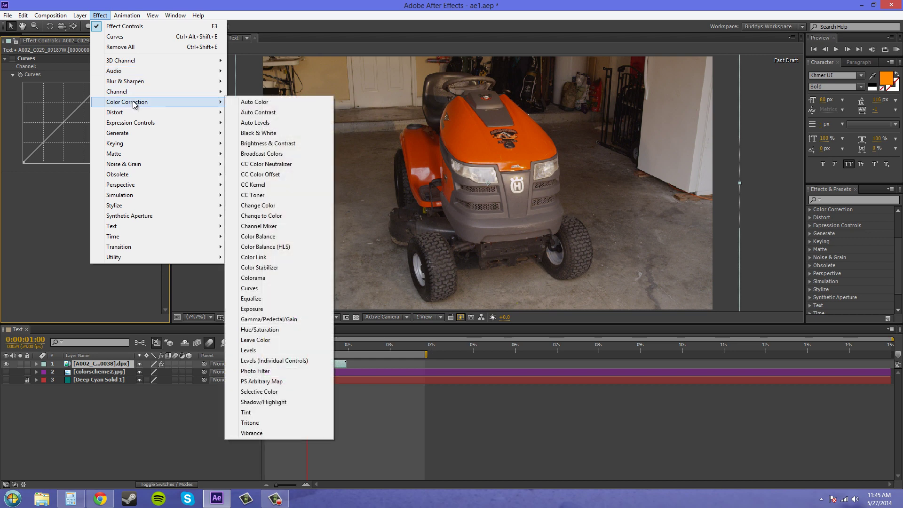
{"action": "left_click", "coordinate": [259, 423]}
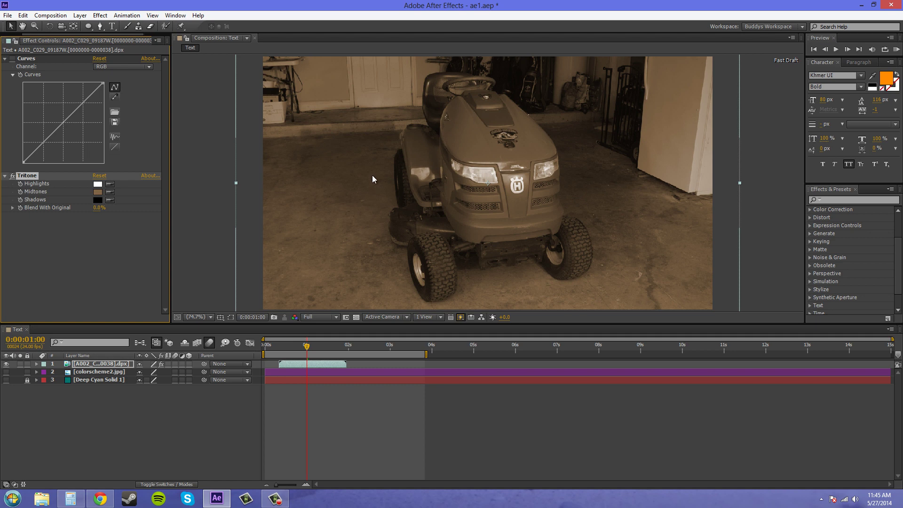
{"action": "scroll", "coordinate": [372, 175], "scroll_direction": "up", "scroll_amount": 2}
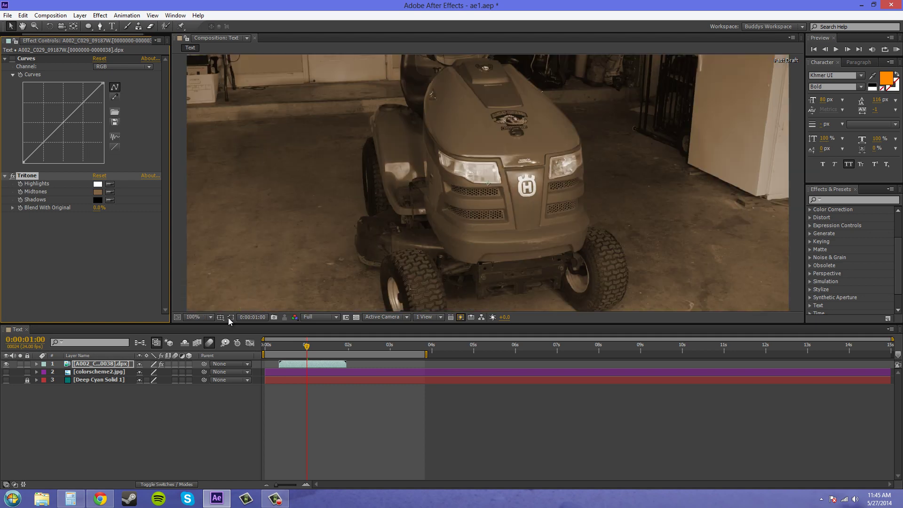
{"action": "left_click", "coordinate": [211, 316]}
{"action": "left_click", "coordinate": [207, 158]}
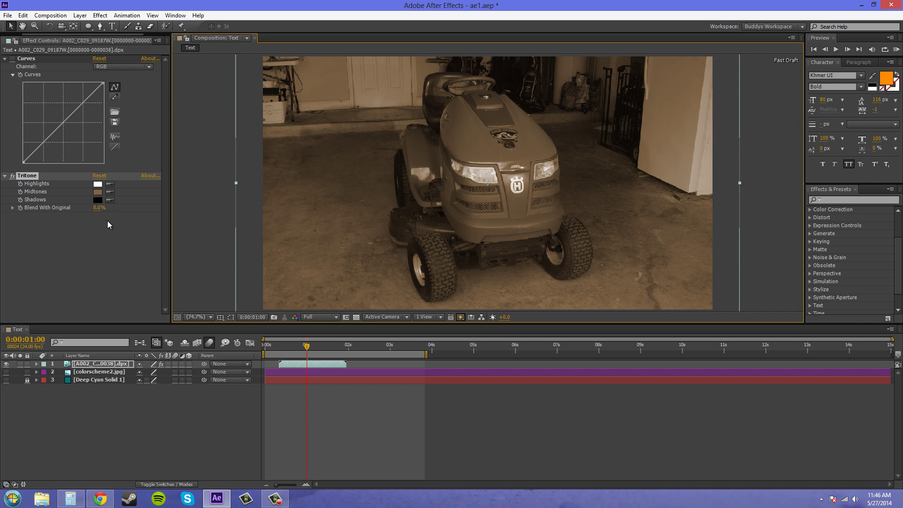
Step: Change the Tritone midtones color from brown to a muted bluish purple
{"action": "left_click", "coordinate": [98, 192]}
{"action": "left_click_drag", "start_coordinate": [434, 185], "coordinate": [113, 196]}
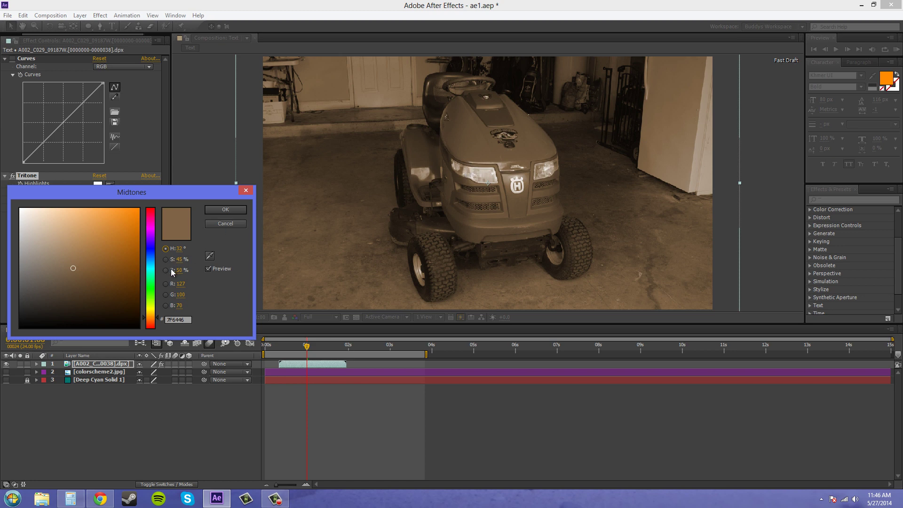
{"action": "left_click_drag", "start_coordinate": [157, 322], "coordinate": [158, 252]}
{"action": "left_click_drag", "start_coordinate": [157, 195], "coordinate": [525, 287]}
{"action": "left_click", "coordinate": [590, 305]}
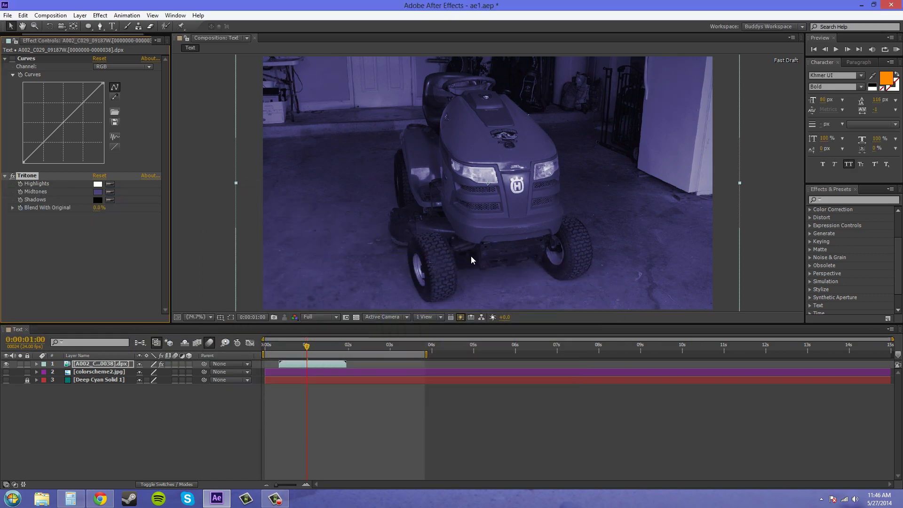
Step: Set the Tritone effect's Blend With Original to 63%
{"action": "left_click", "coordinate": [98, 210]}
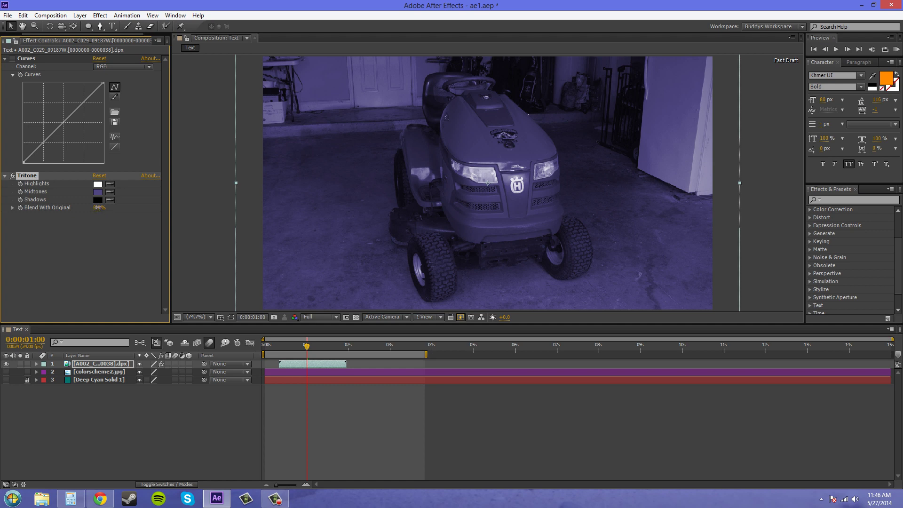
{"action": "type", "text": "42"}
{"action": "key", "text": "Return"}
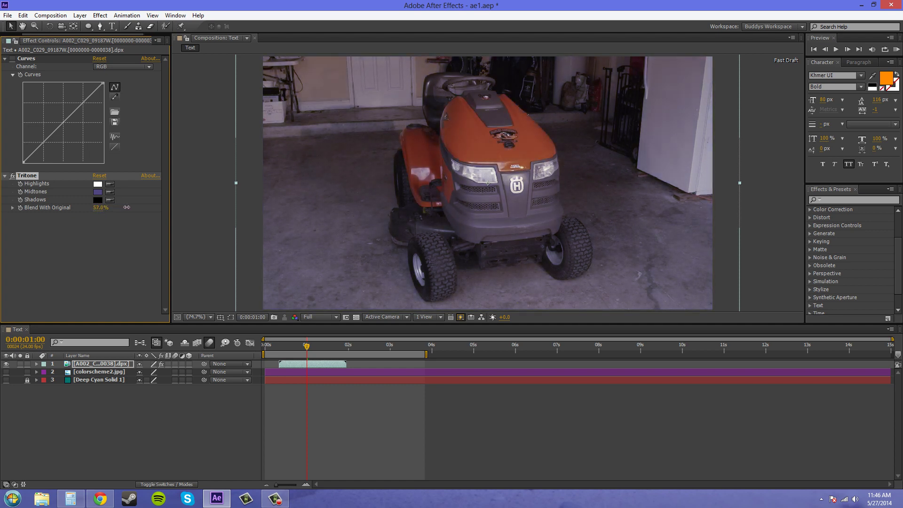
{"action": "left_click_drag", "start_coordinate": [127, 206], "coordinate": [129, 208]}
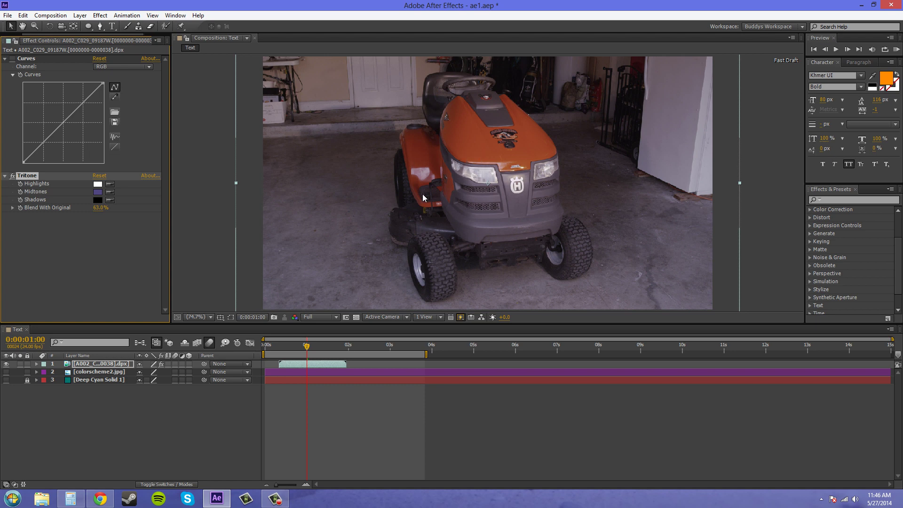
Step: Toggle the Tritone effect off and on repeatedly to compare the footage before and after, leaving it enabled
{"action": "left_click", "coordinate": [12, 176]}
{"action": "left_click", "coordinate": [13, 176]}
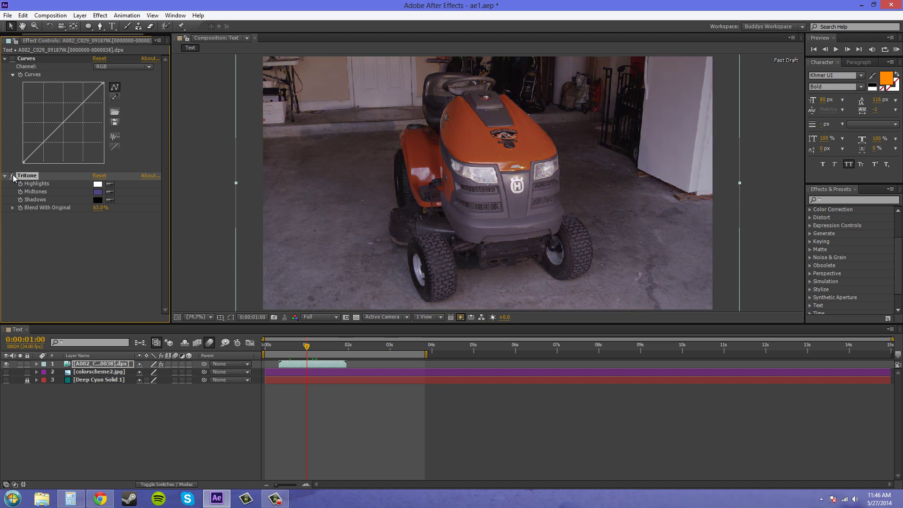
{"action": "left_click", "coordinate": [13, 176]}
{"action": "left_click", "coordinate": [12, 176]}
{"action": "left_click", "coordinate": [13, 176]}
{"action": "left_click", "coordinate": [12, 176]}
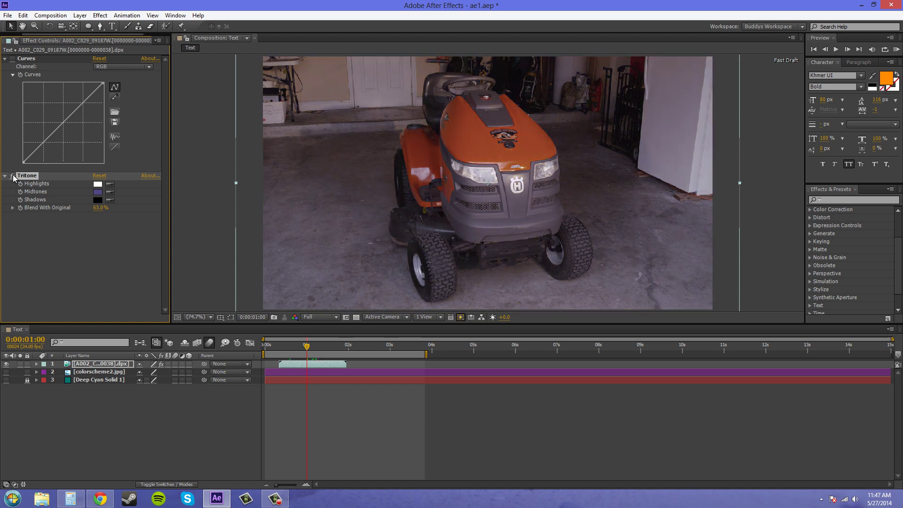